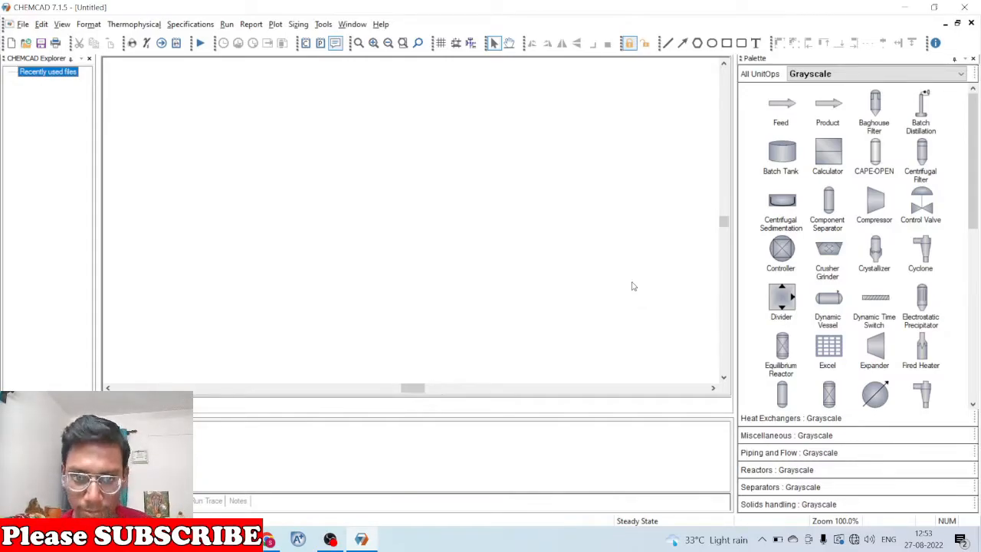
# Look over the Google search for "chemcad software free download"
pyautogui.click(330, 540)
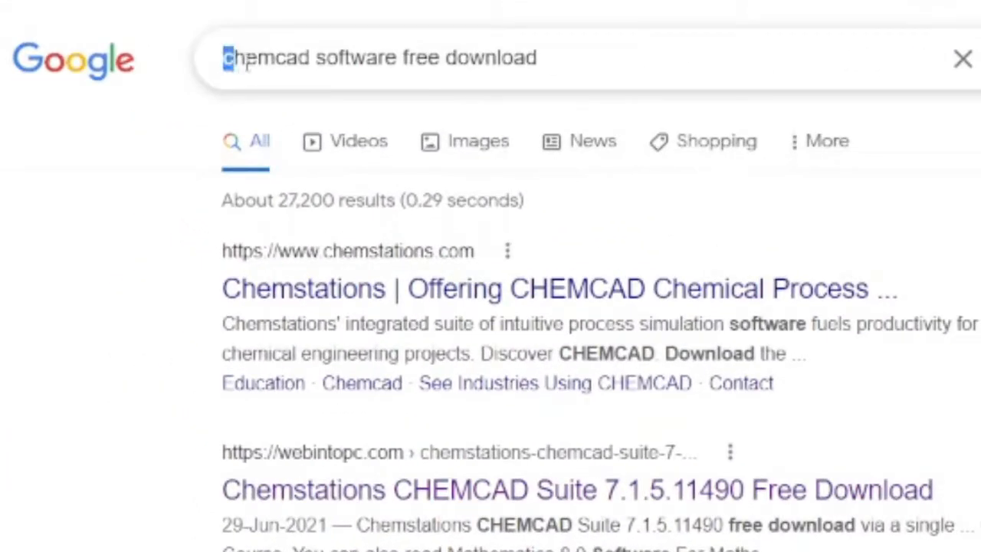
pyautogui.moveTo(247, 65); pyautogui.dragTo(557, 80)
pyautogui.click(557, 80)
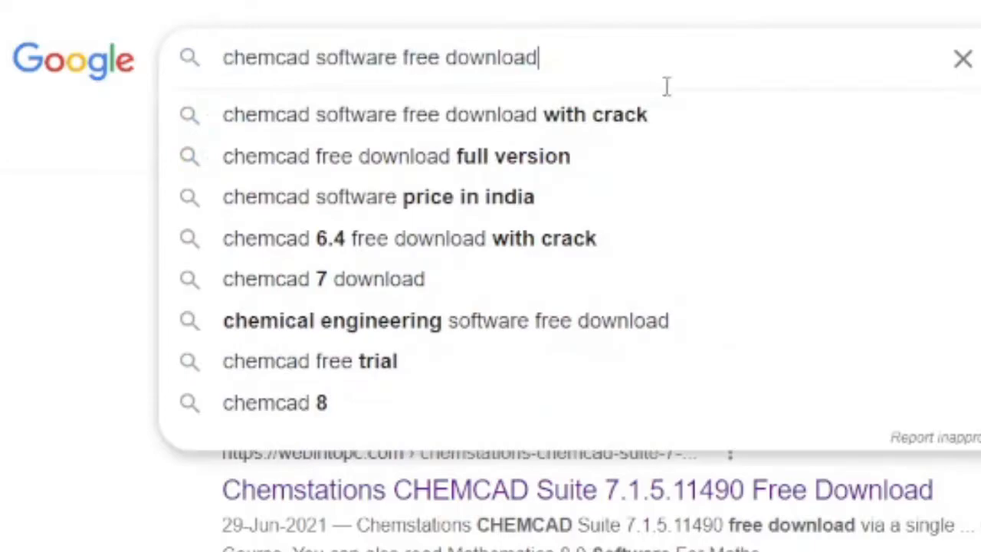
pyautogui.press('Escape')
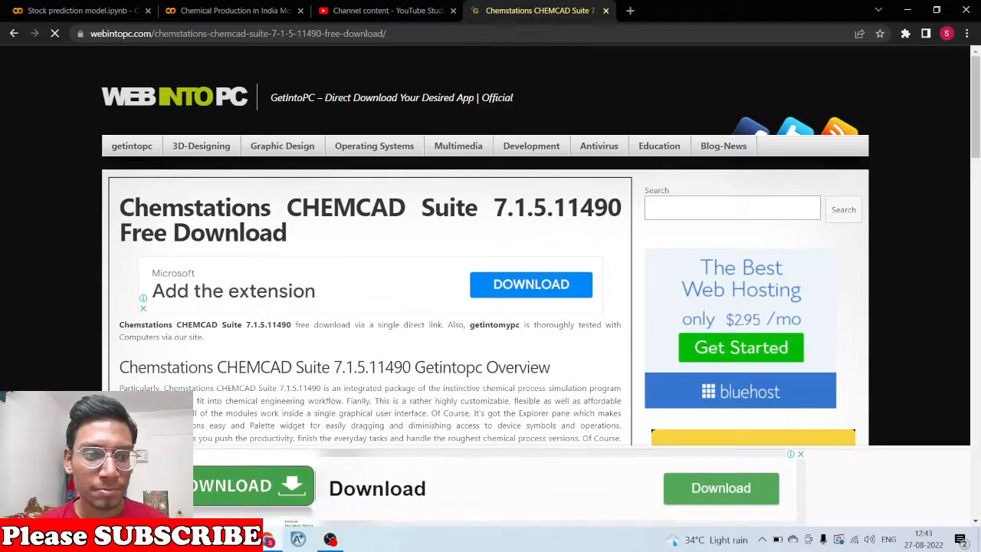
# Start the full setup download of Chemstations CHEMCAD Suite 7.1.5.11490 from the webintopc page
pyautogui.scroll(-5, 256, 285)
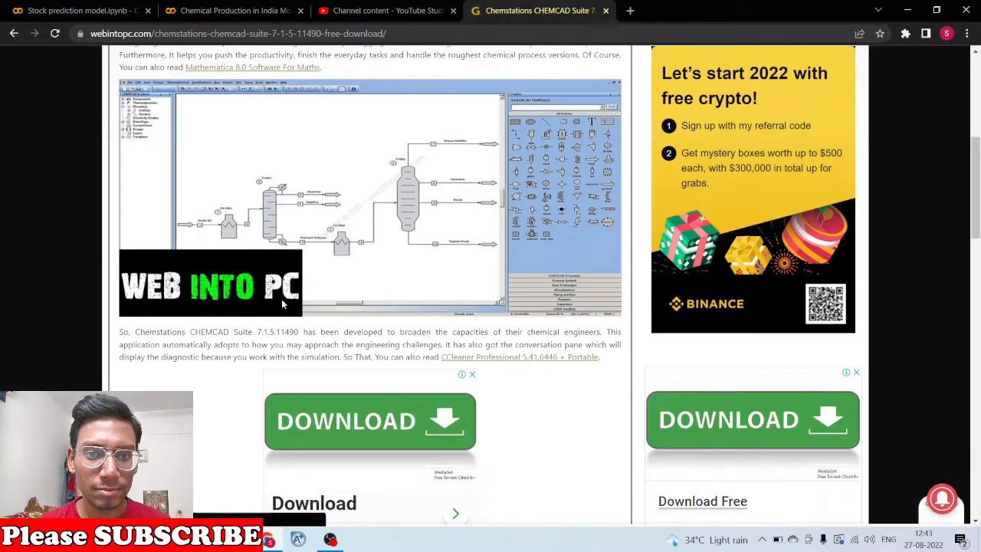
pyautogui.scroll(-12, 289, 312)
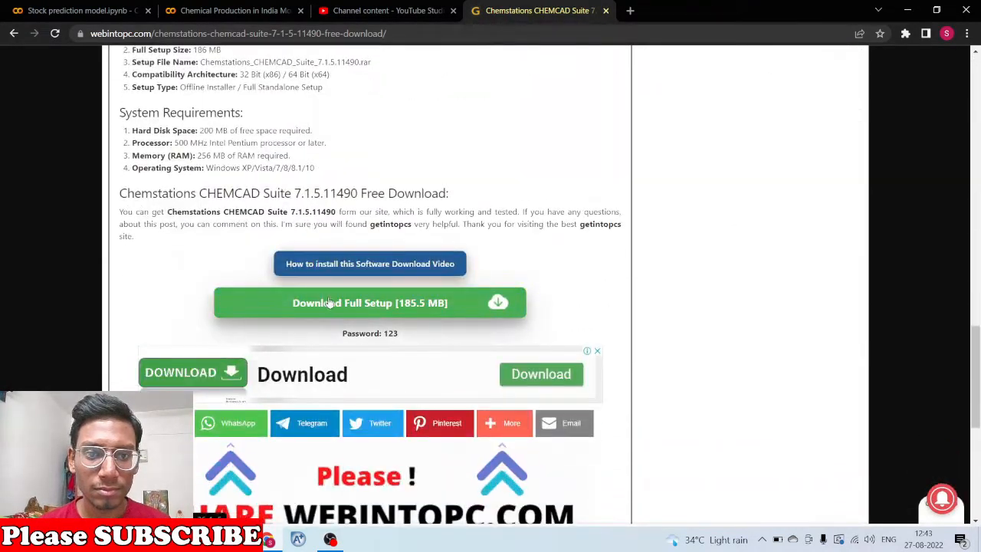
pyautogui.click(433, 303)
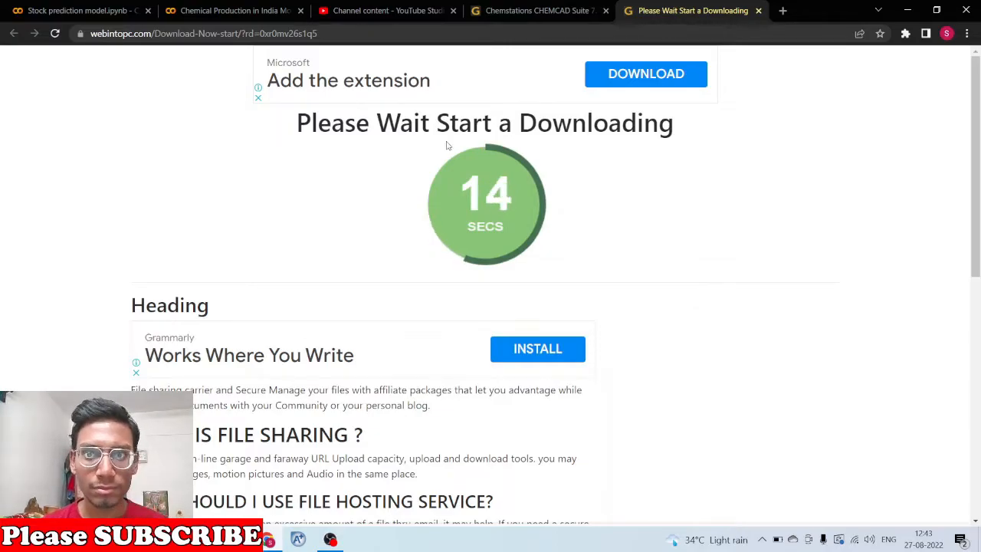
pyautogui.scroll(-3, 545, 225)
pyautogui.scroll(1, 595, 219)
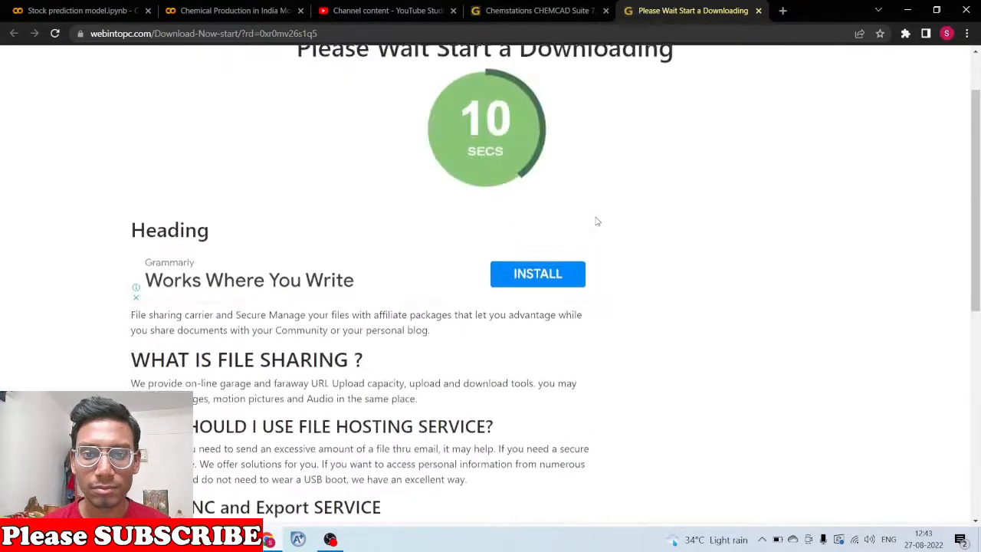
pyautogui.scroll(-5, 595, 219)
pyautogui.scroll(7, 659, 345)
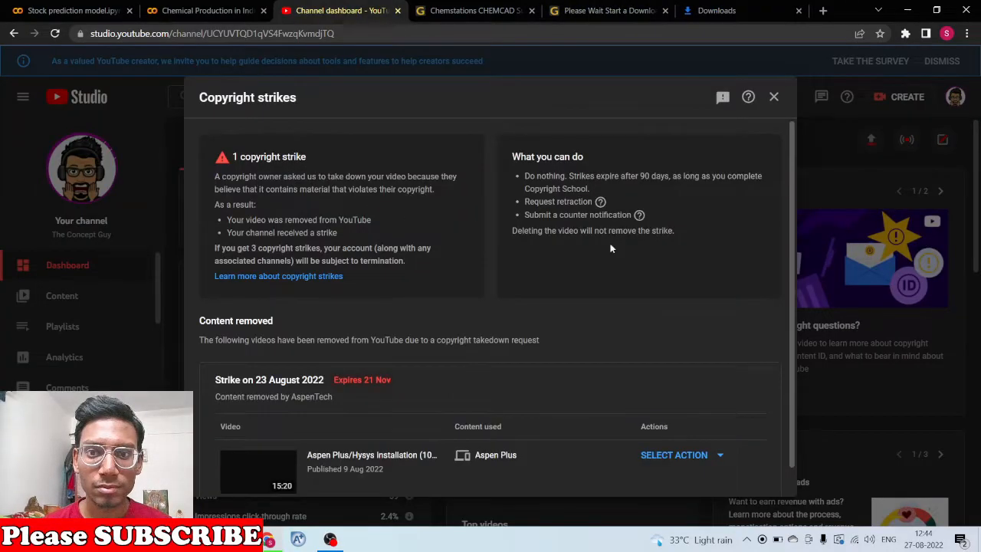
pyautogui.scroll(-1, 641, 257)
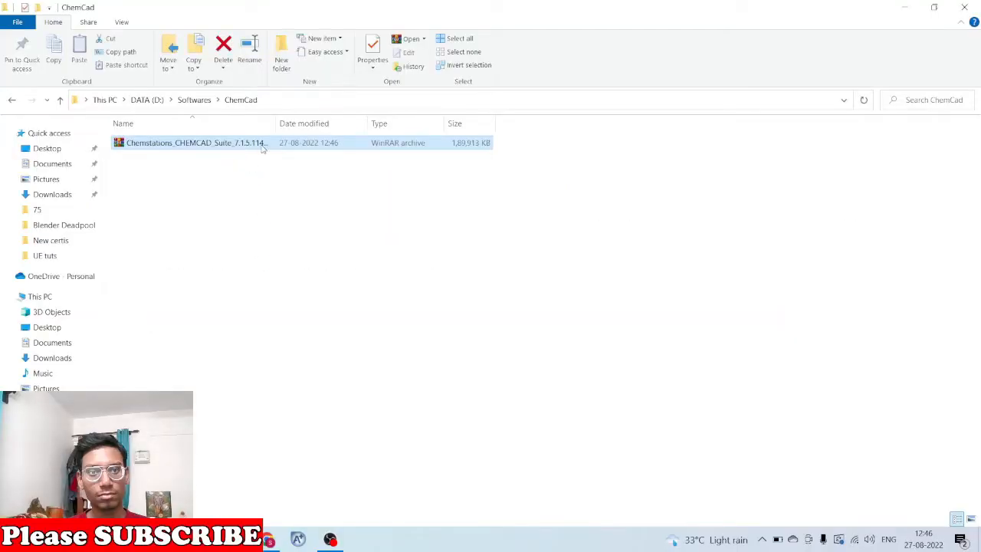
# Extract the Chemstations_CHEMCAD_Suite_7.1.5.11490 archive into the current ChemCad folder, entering the archive password
pyautogui.rightClick(262, 145)
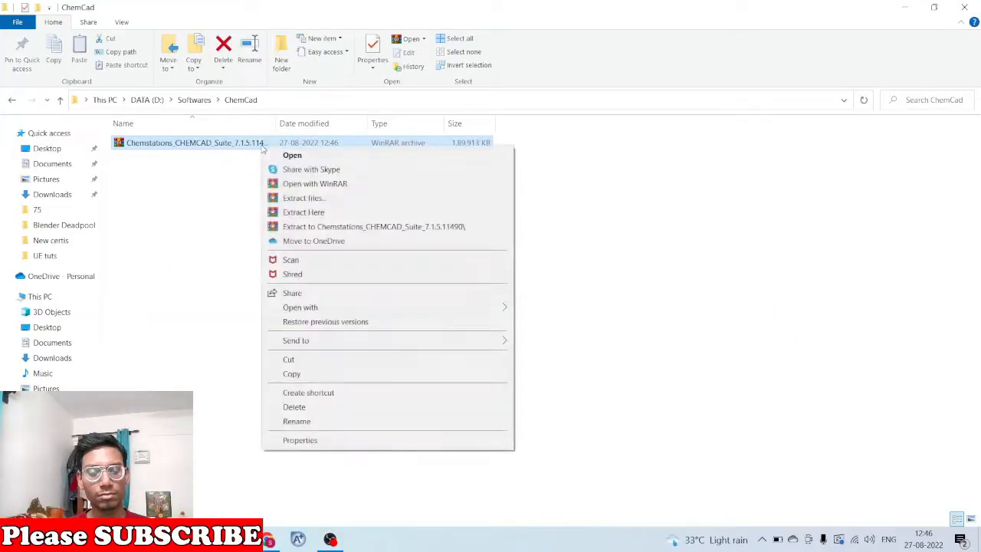
pyautogui.click(311, 211)
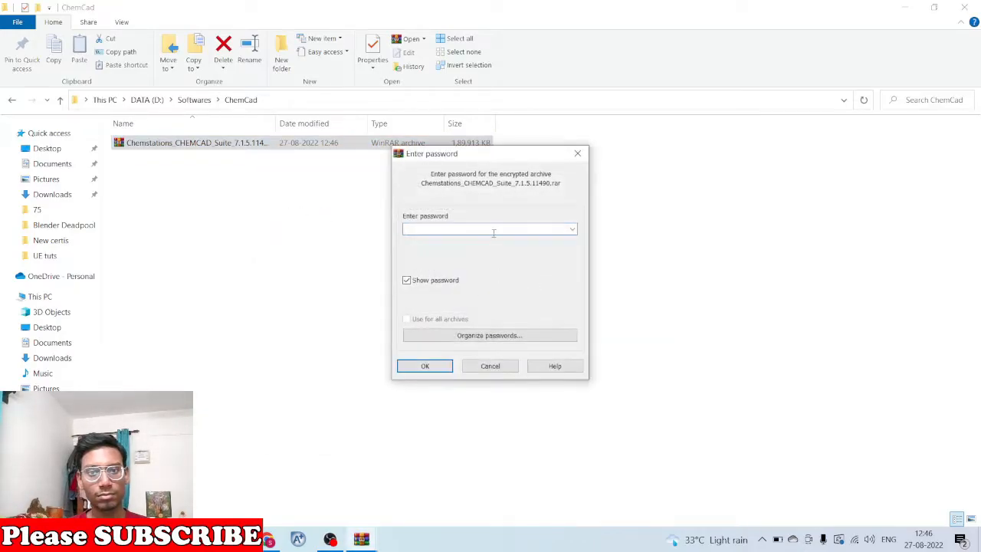
pyautogui.write('2')
pyautogui.press('BackSpace')
pyautogui.press('Return')
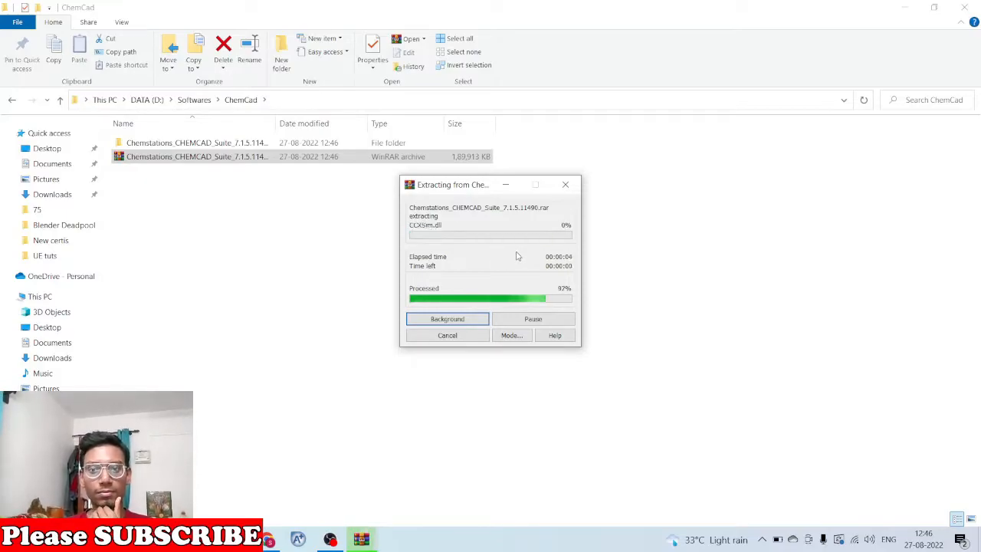
# Disconnect the computer from the Wi-Fi network
pyautogui.click(853, 539)
pyautogui.click(896, 235)
pyautogui.click(588, 375)
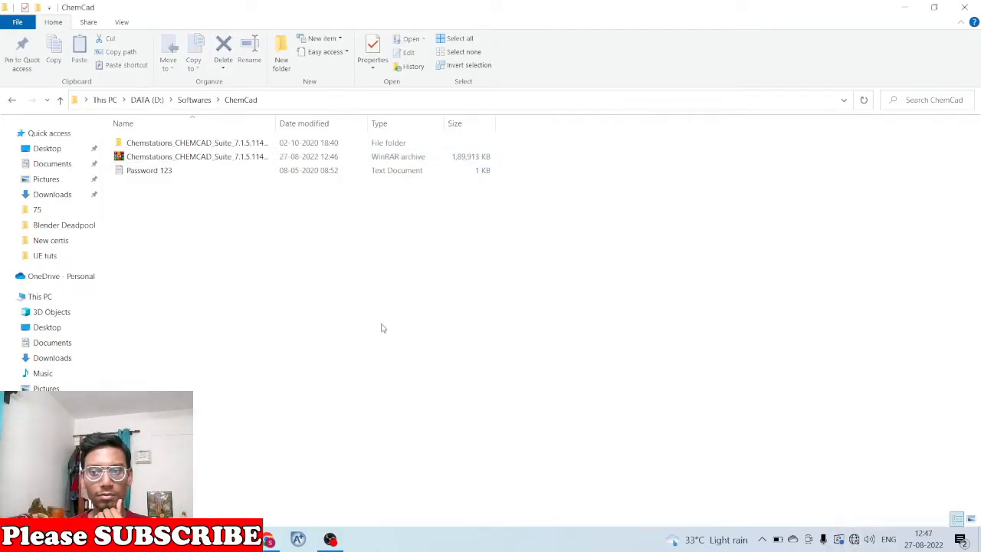
# View the extracted password note and the contents of the Crack folder inside Chemstations_CHEMCAD_Suite_7.1.5.11490
pyautogui.doubleClick(178, 170)
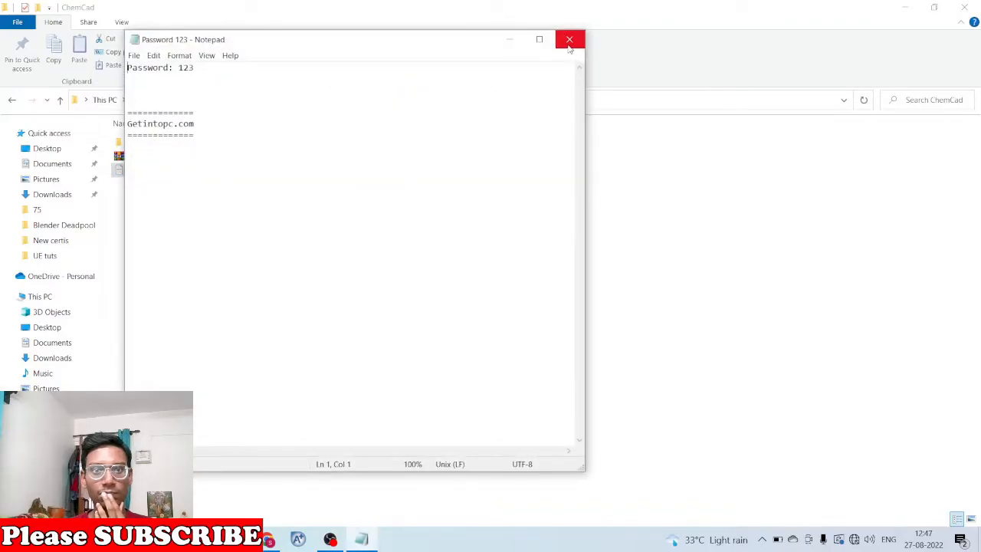
pyautogui.click(569, 44)
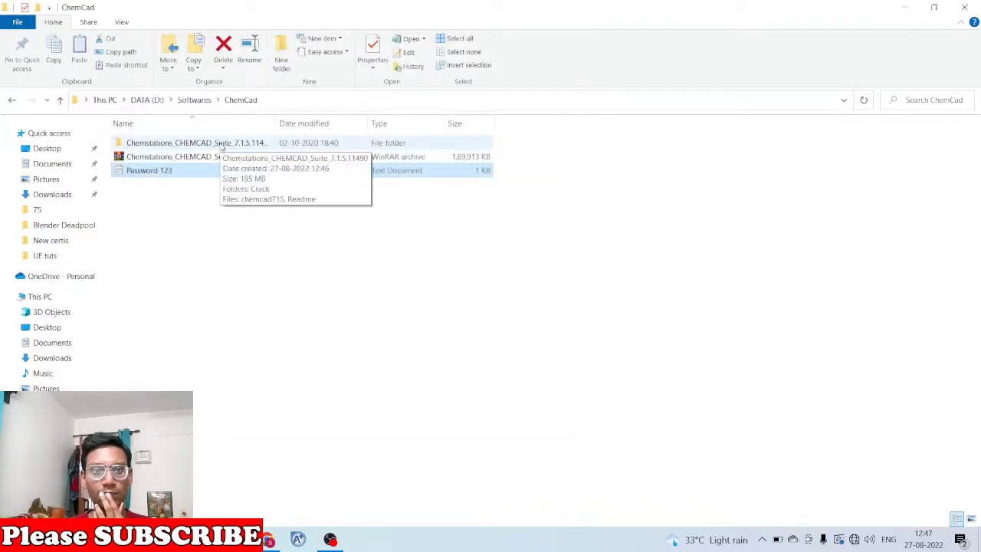
pyautogui.doubleClick(221, 143)
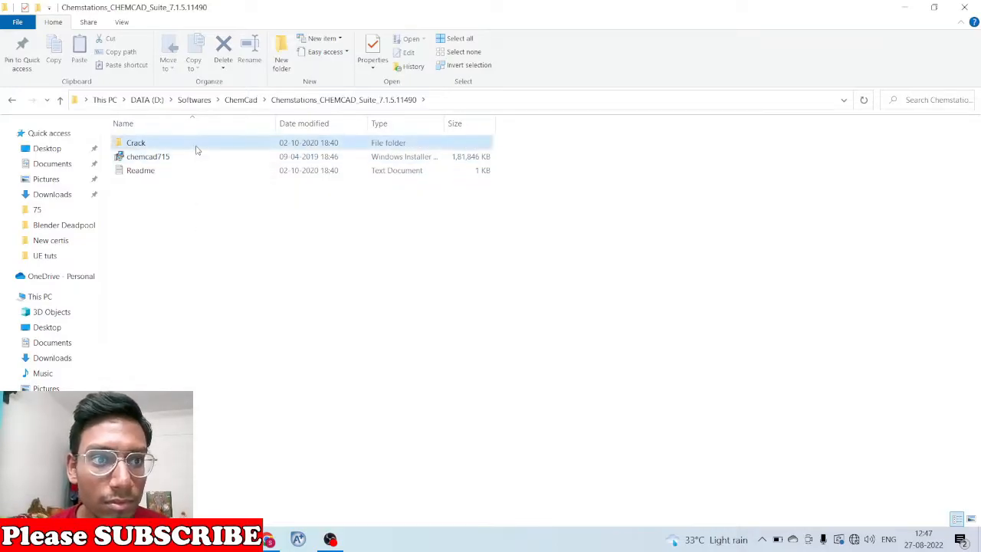
pyautogui.doubleClick(184, 144)
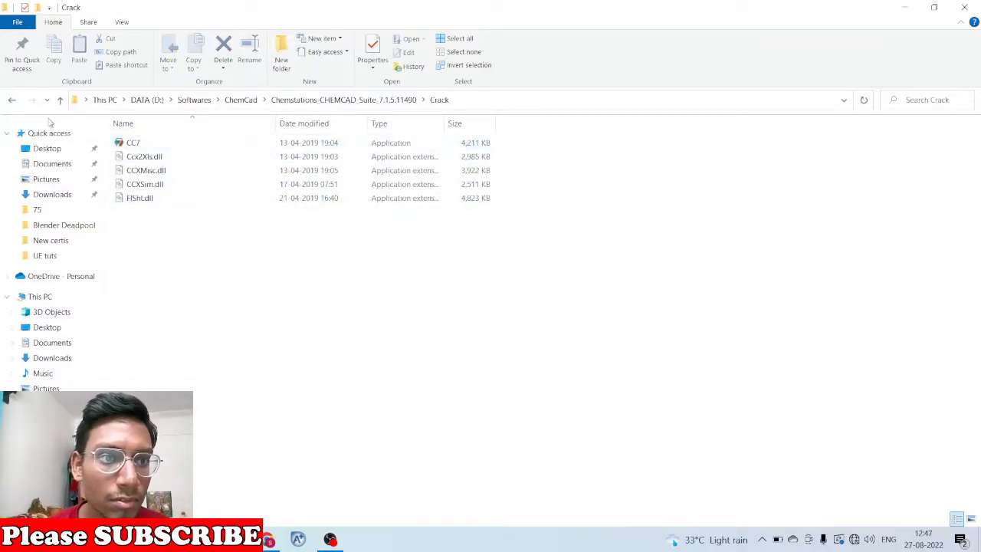
pyautogui.click(13, 100)
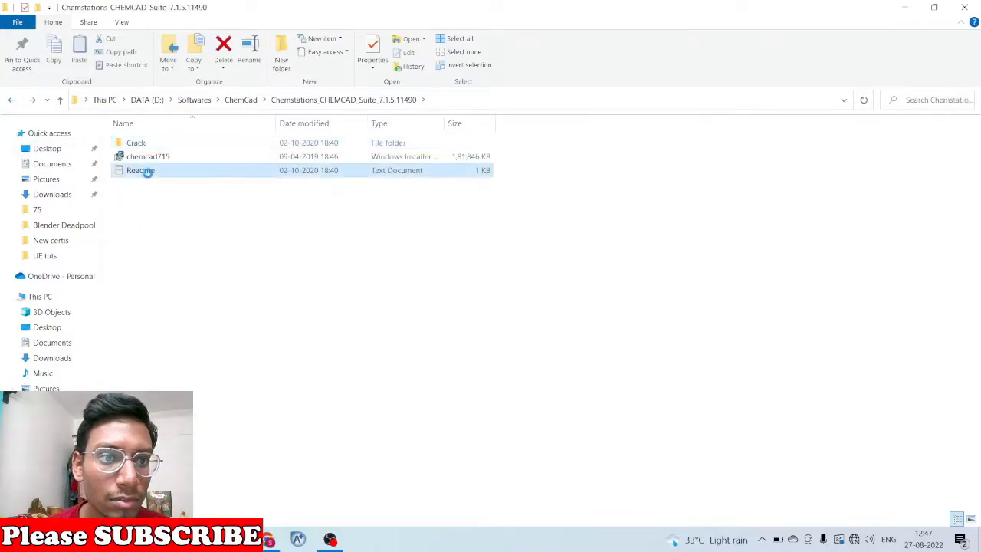
# Read the Readme instructions and check the files in the Crack folder again
pyautogui.doubleClick(147, 171)
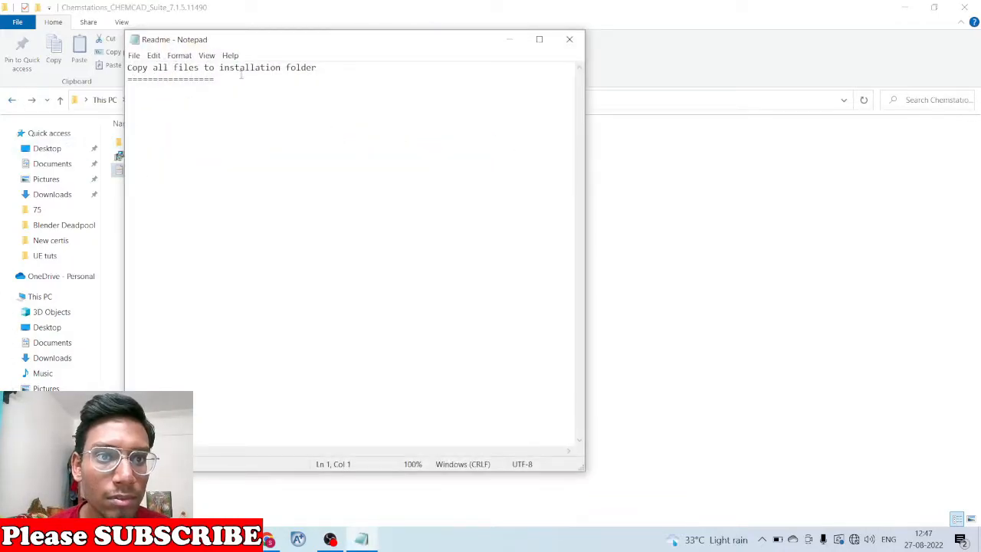
pyautogui.click(569, 39)
pyautogui.click(144, 144)
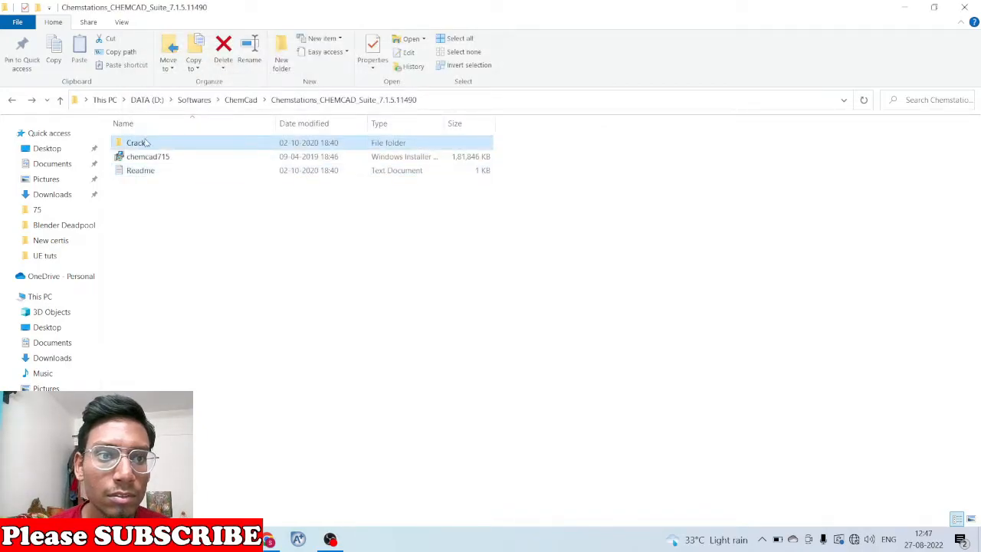
pyautogui.doubleClick(182, 149)
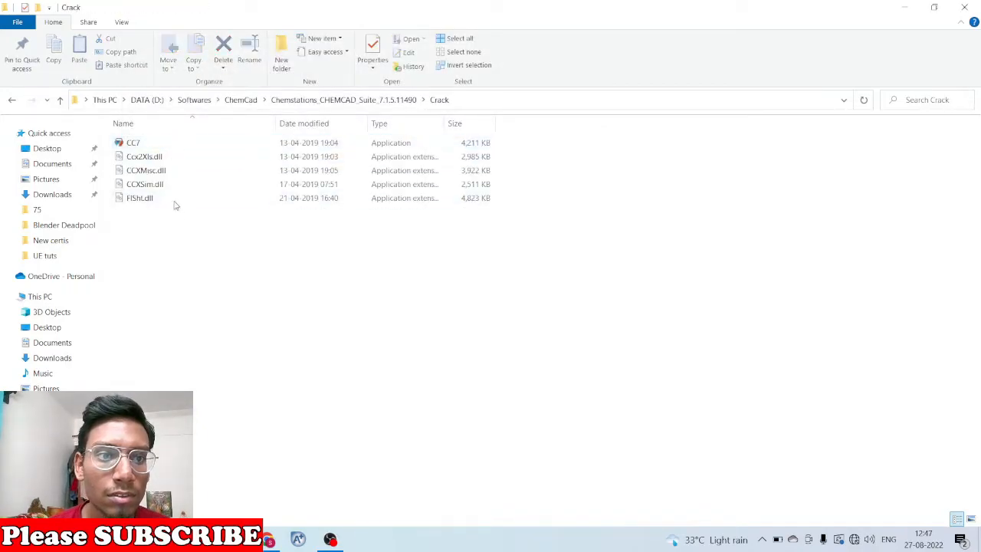
pyautogui.click(12, 100)
# Launch the chemcad715 installer and accept the terms of the license agreement
pyautogui.doubleClick(173, 157)
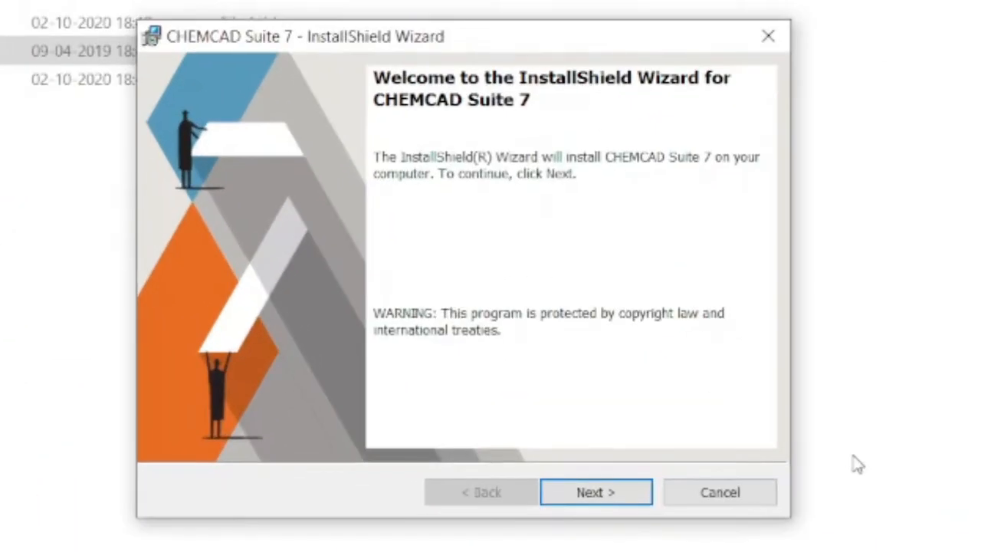
pyautogui.click(618, 490)
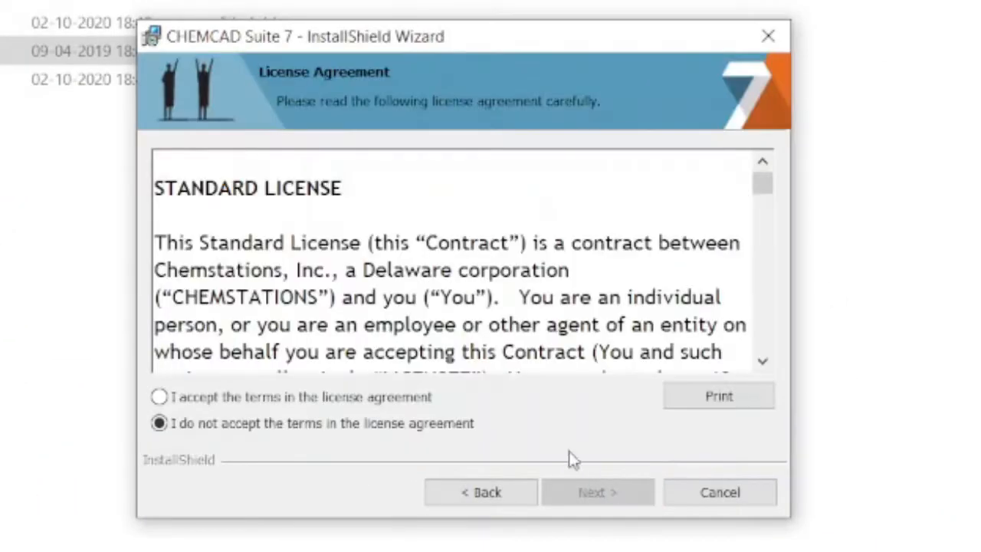
pyautogui.click(172, 399)
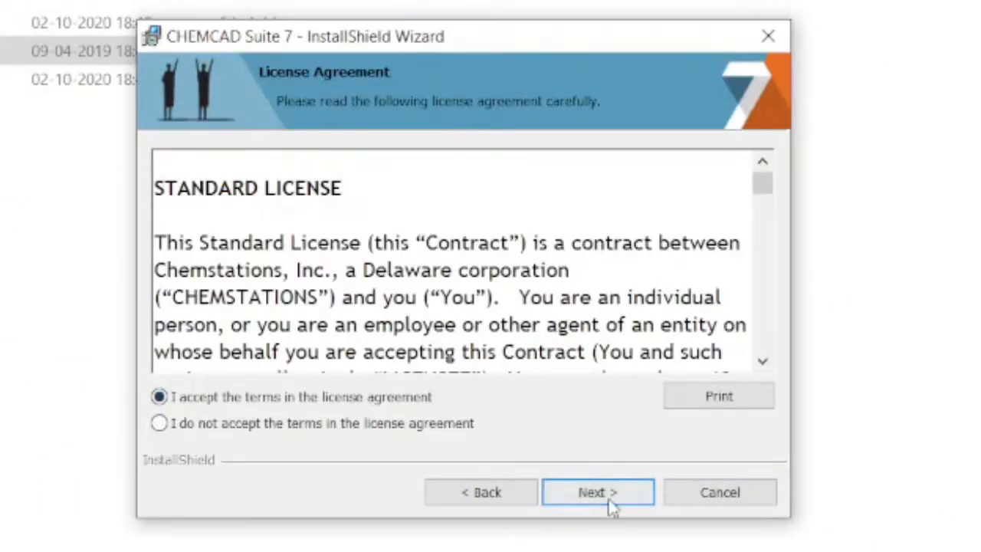
pyautogui.click(611, 503)
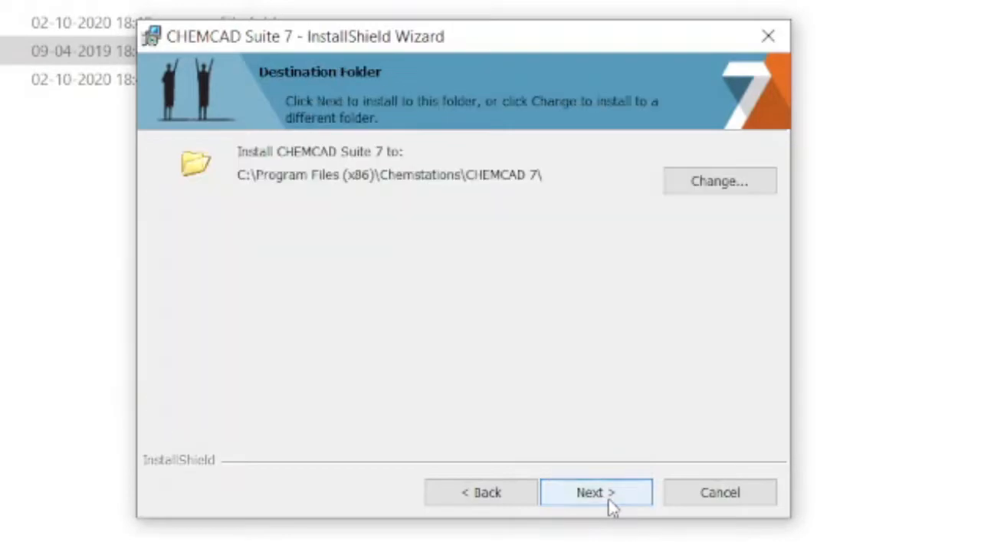
# Change the CHEMCAD Suite 7 destination folder to D:\Softwares\ChemCad\
pyautogui.click(716, 186)
pyautogui.click(700, 192)
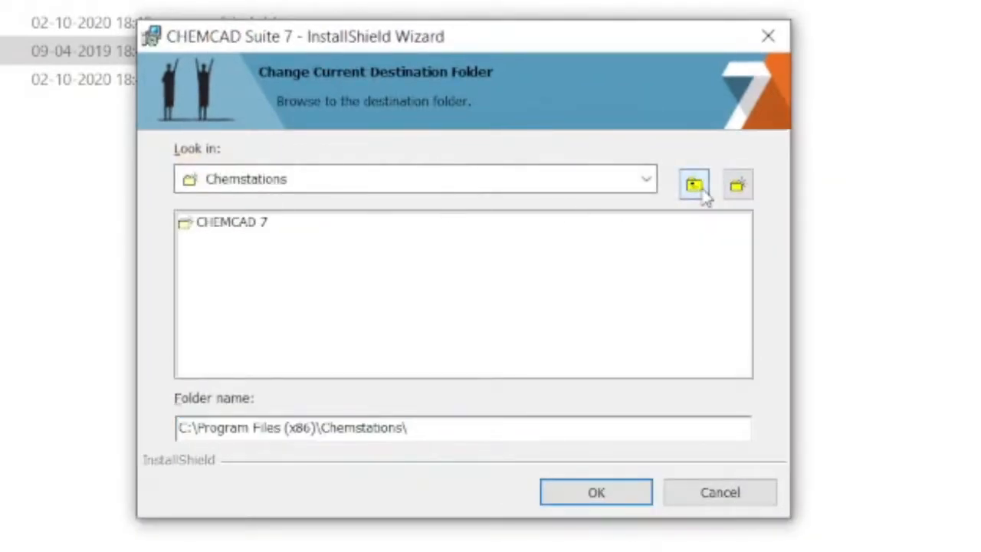
pyautogui.click(700, 191)
pyautogui.click(700, 192)
pyautogui.click(642, 180)
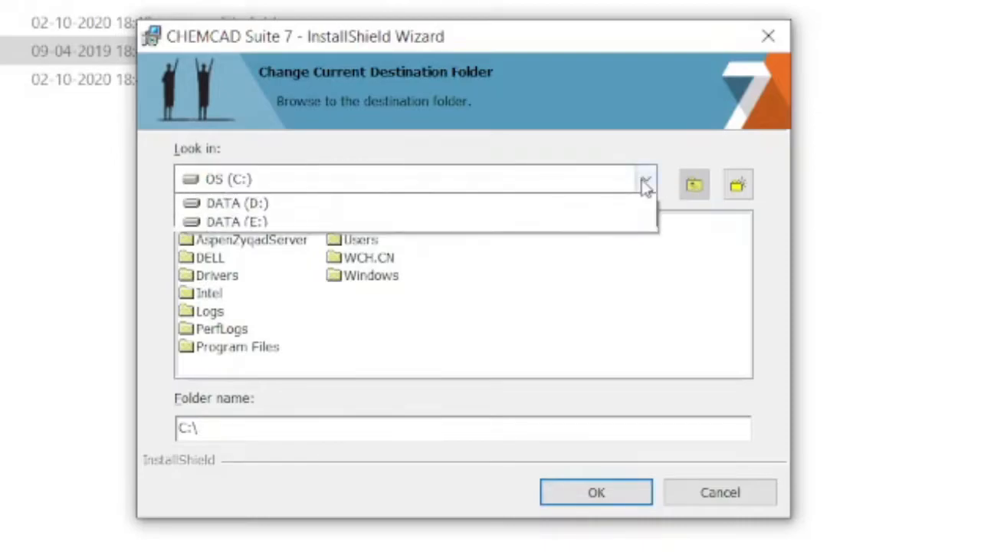
pyautogui.click(340, 227)
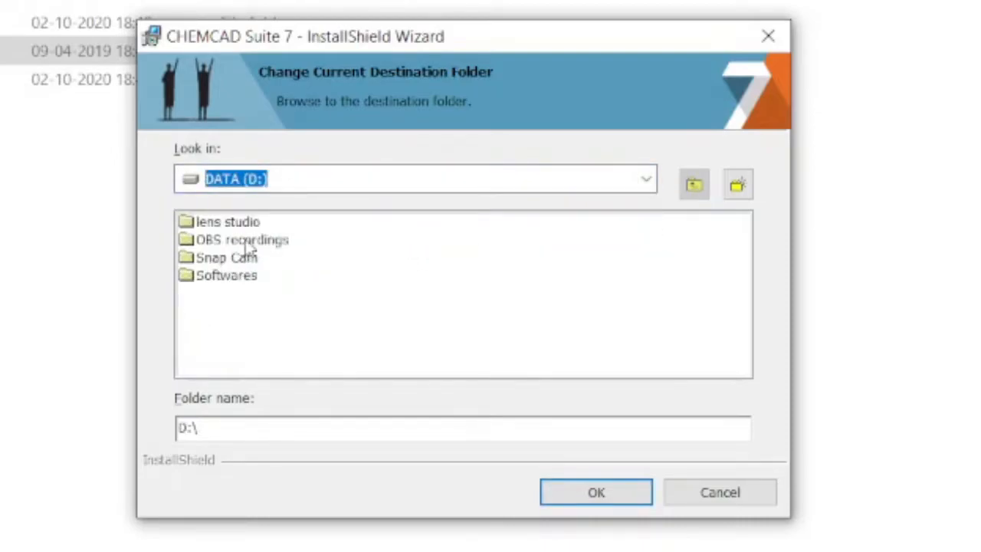
pyautogui.doubleClick(240, 276)
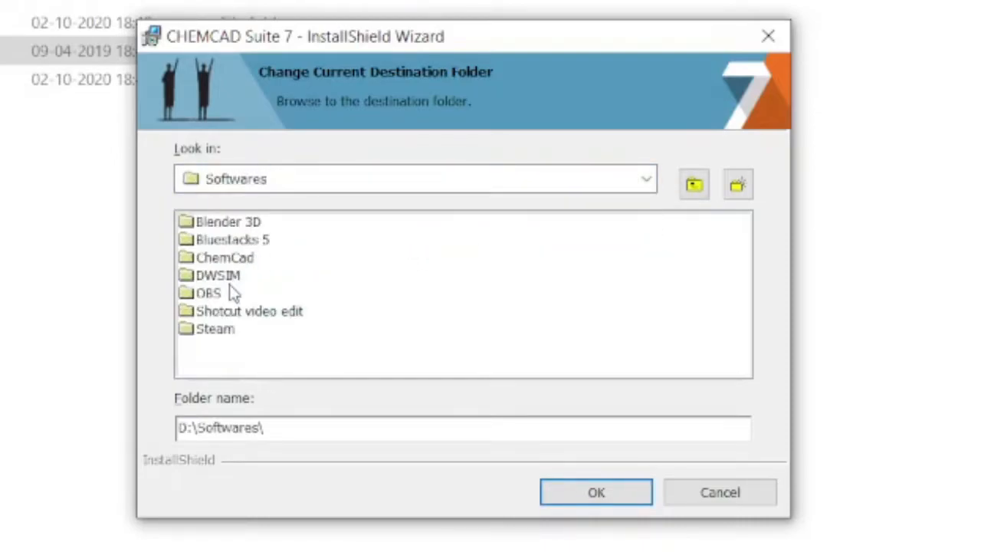
pyautogui.doubleClick(228, 261)
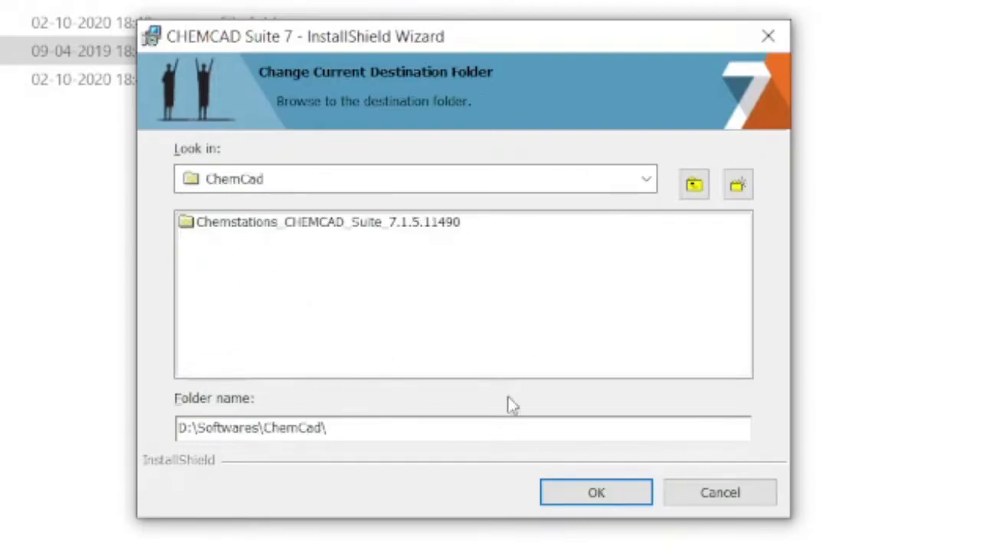
pyautogui.click(599, 495)
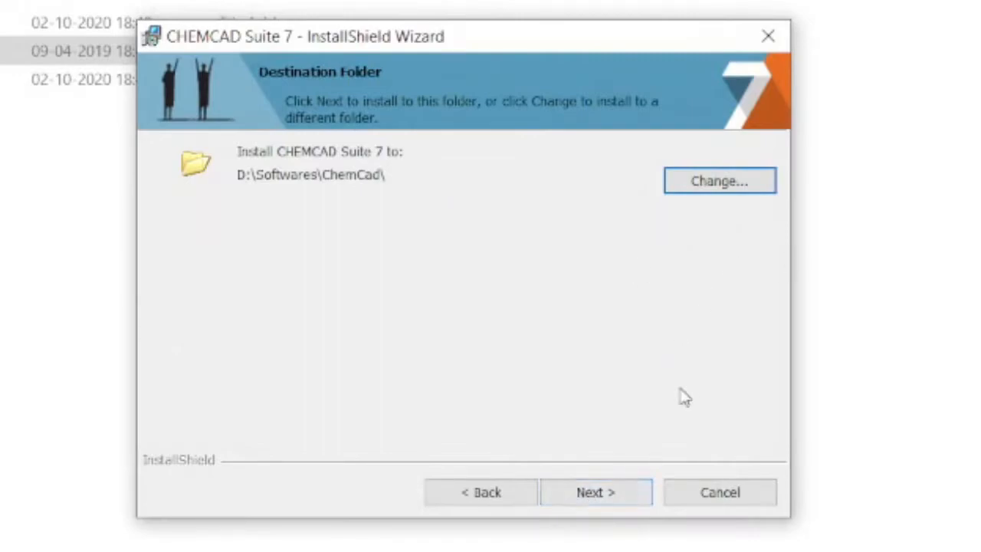
# Install CHEMCAD Suite 7 with the Complete setup type and a desktop shortcut, and finish the wizard
pyautogui.click(607, 495)
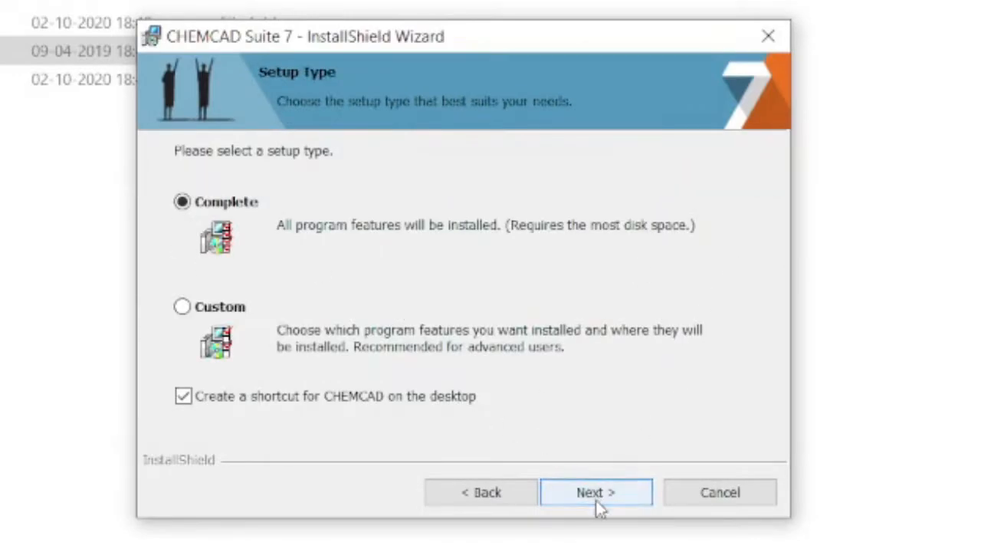
pyautogui.click(598, 502)
pyautogui.click(588, 494)
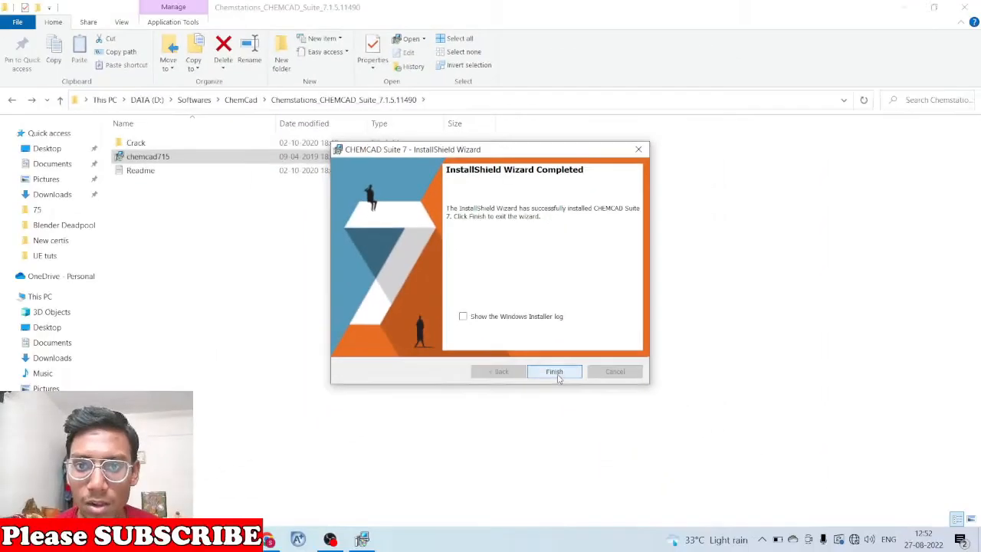
pyautogui.click(628, 485)
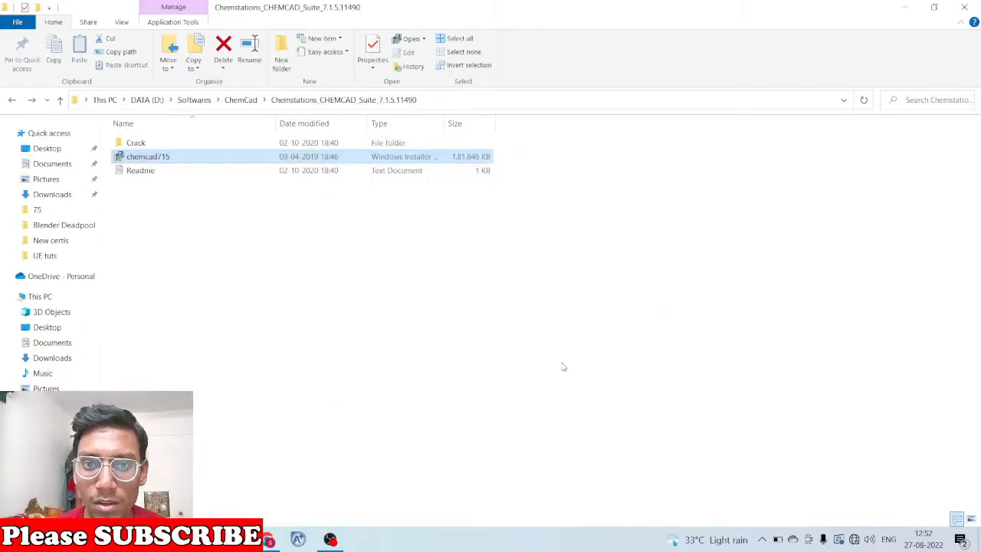
pyautogui.doubleClick(165, 144)
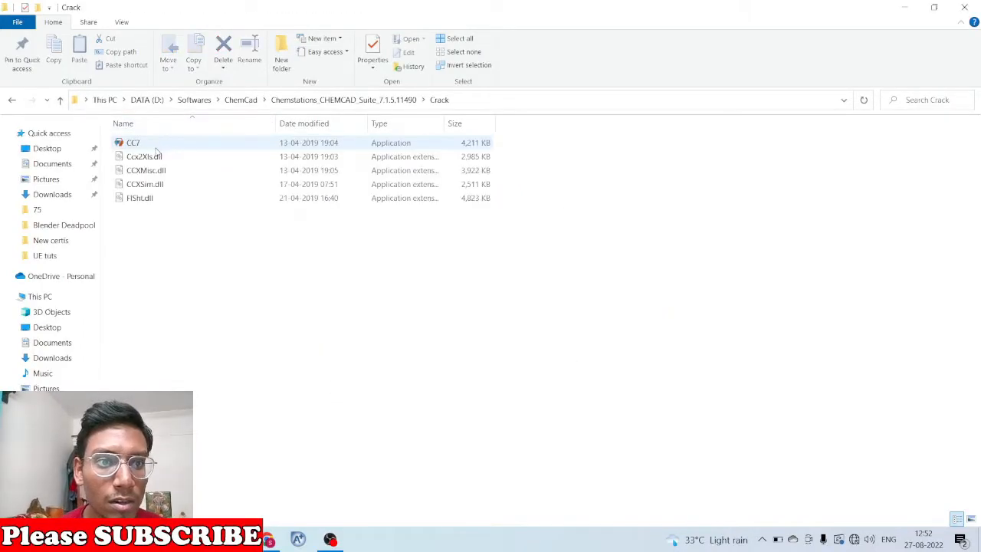
pyautogui.click(155, 145)
pyautogui.keyDown('shift'); pyautogui.click(153, 199); pyautogui.keyUp('shift')
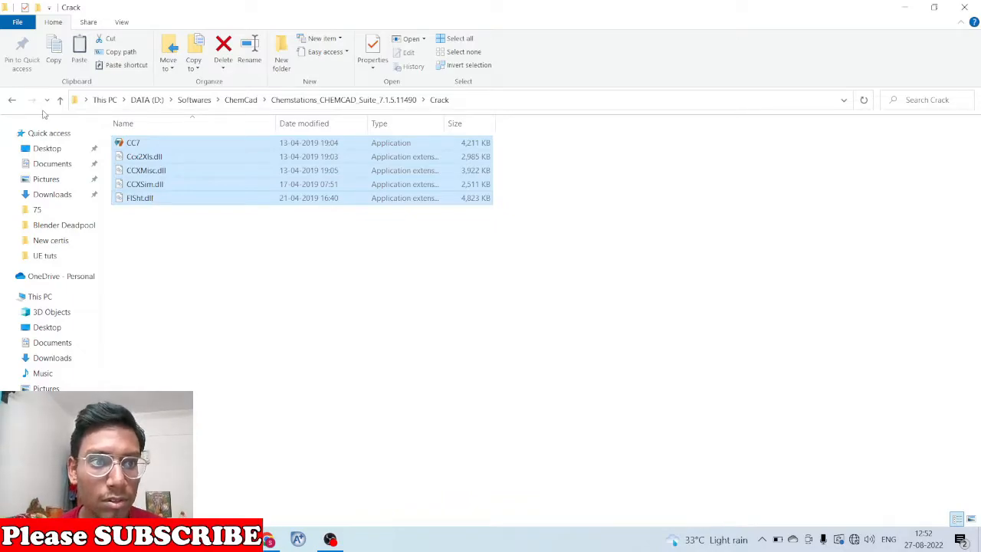
pyautogui.click(12, 100)
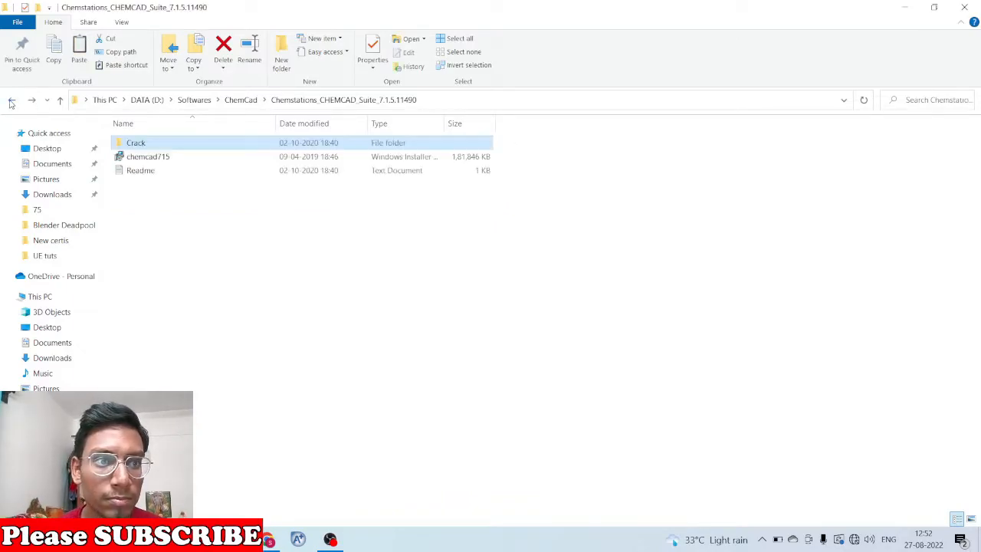
# Copy all five files from the Crack folder, from CC7 through FlSht.dll, and return to the ChemCad installation folder
pyautogui.doubleClick(129, 145)
pyautogui.click(153, 147)
pyautogui.keyDown('shift'); pyautogui.click(158, 198); pyautogui.keyUp('shift')
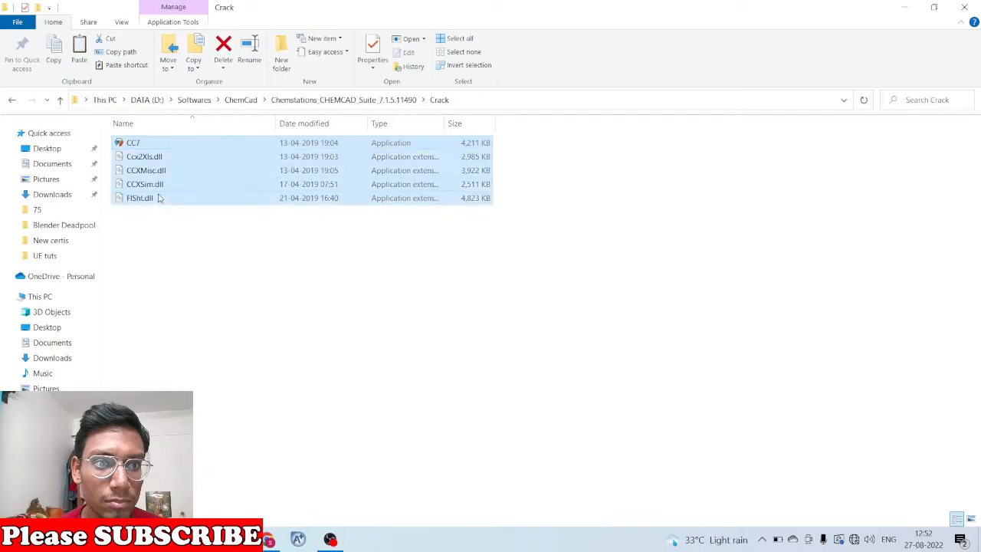
pyautogui.rightClick(162, 176)
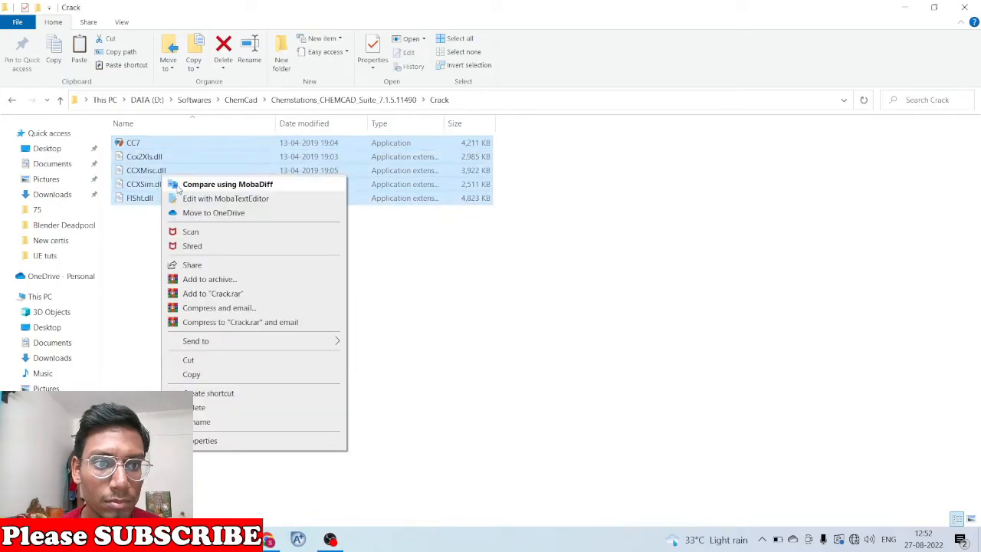
pyautogui.click(190, 373)
pyautogui.click(13, 99)
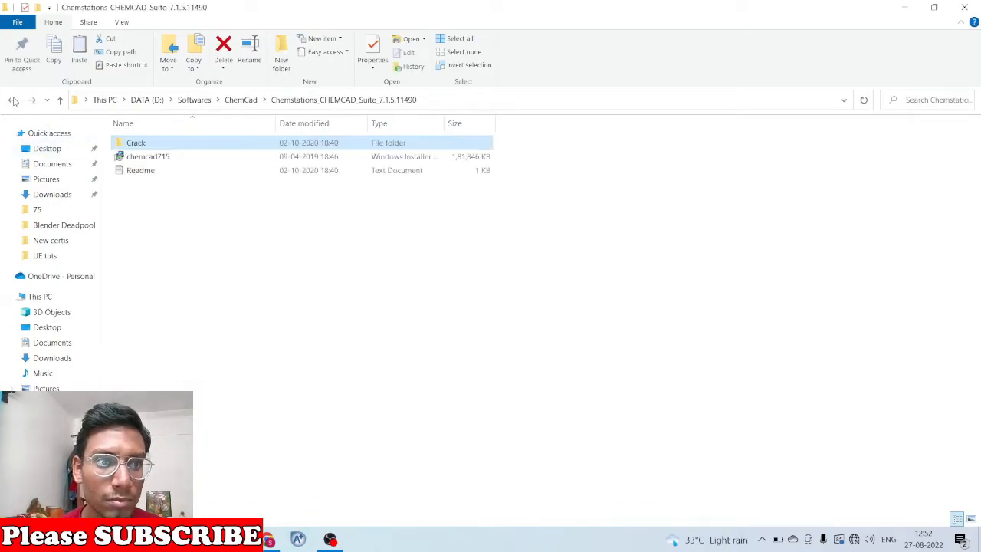
pyautogui.click(12, 100)
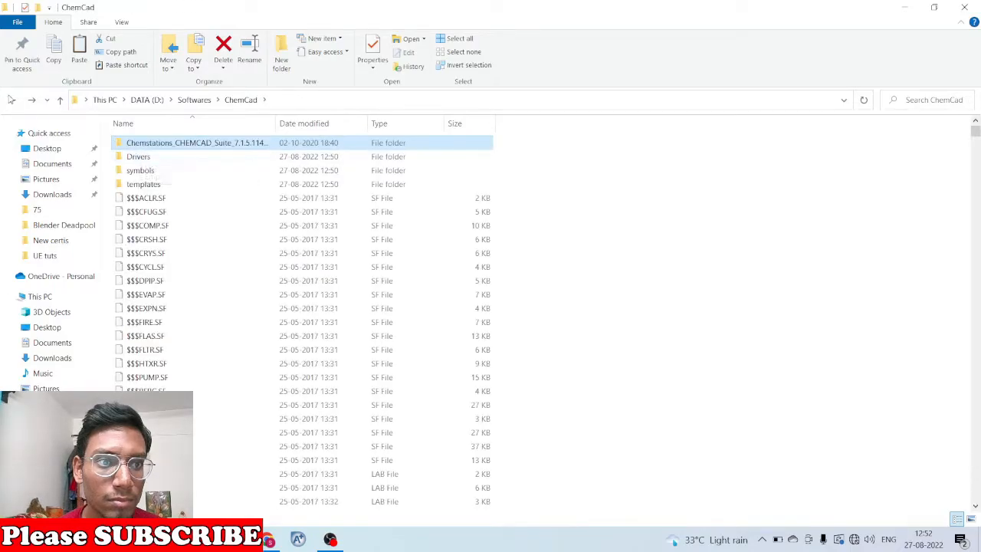
pyautogui.scroll(-15, 225, 253)
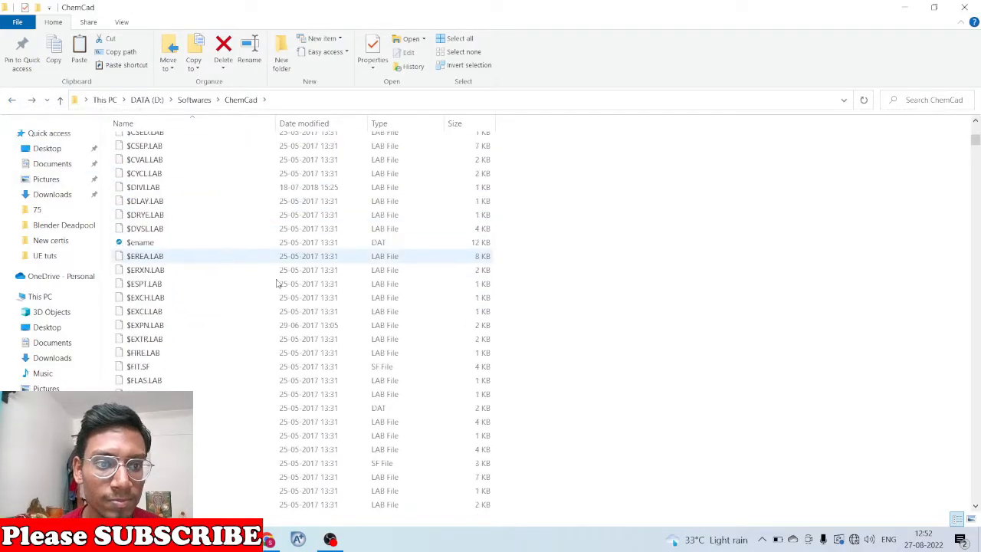
pyautogui.rightClick(591, 248)
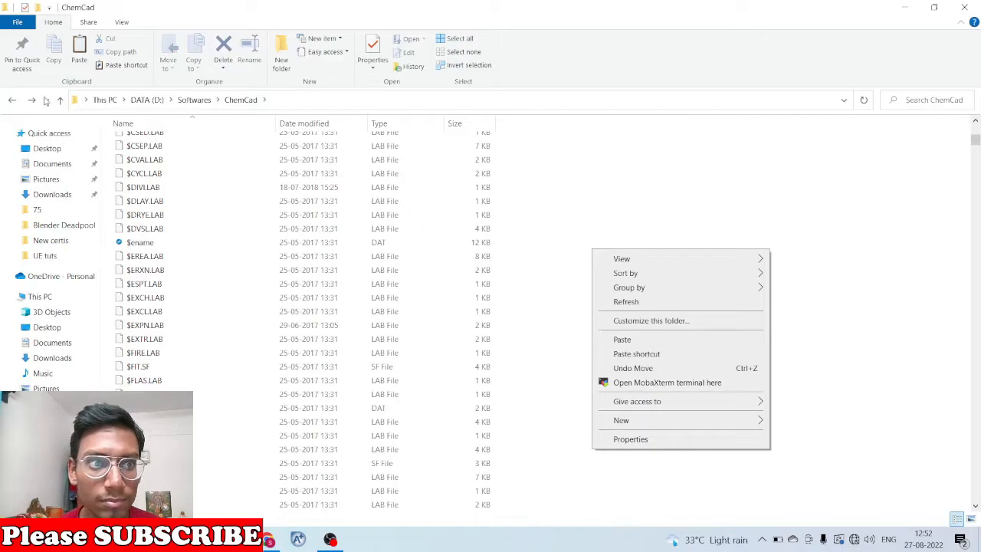
pyautogui.click(12, 103)
pyautogui.click(11, 103)
pyautogui.doubleClick(168, 170)
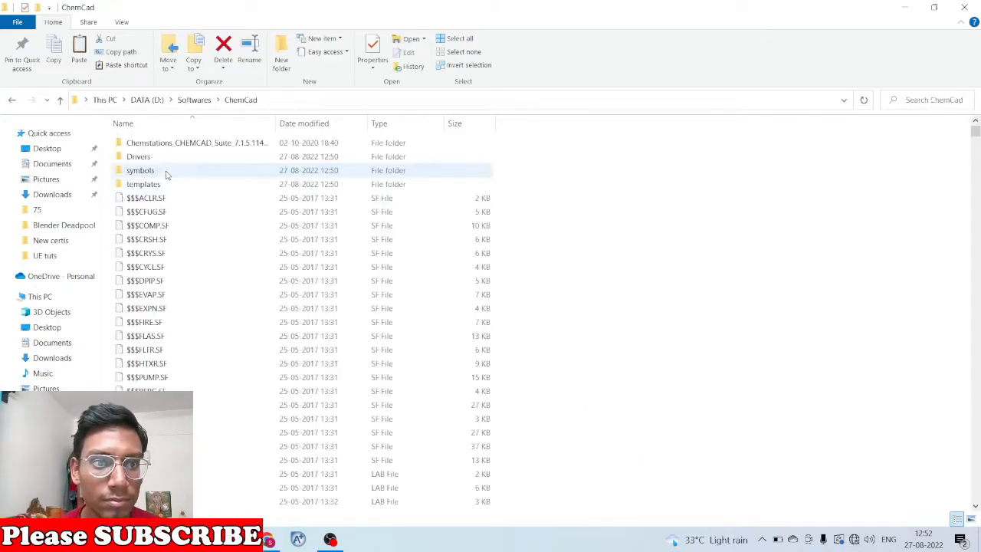
# Paste the copied files into D:\Softwares\ChemCad, replacing the files of the same names in the destination
pyautogui.rightClick(540, 244)
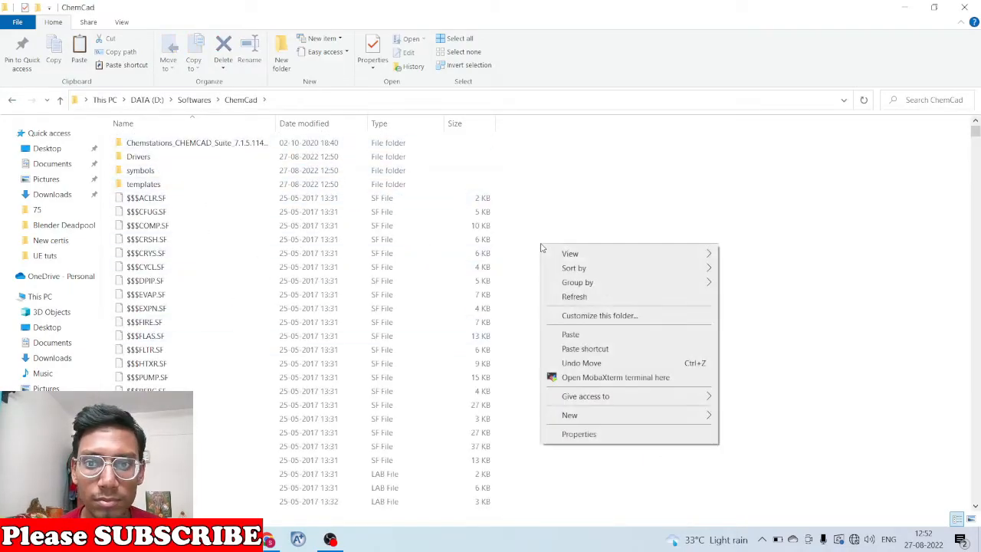
pyautogui.click(582, 337)
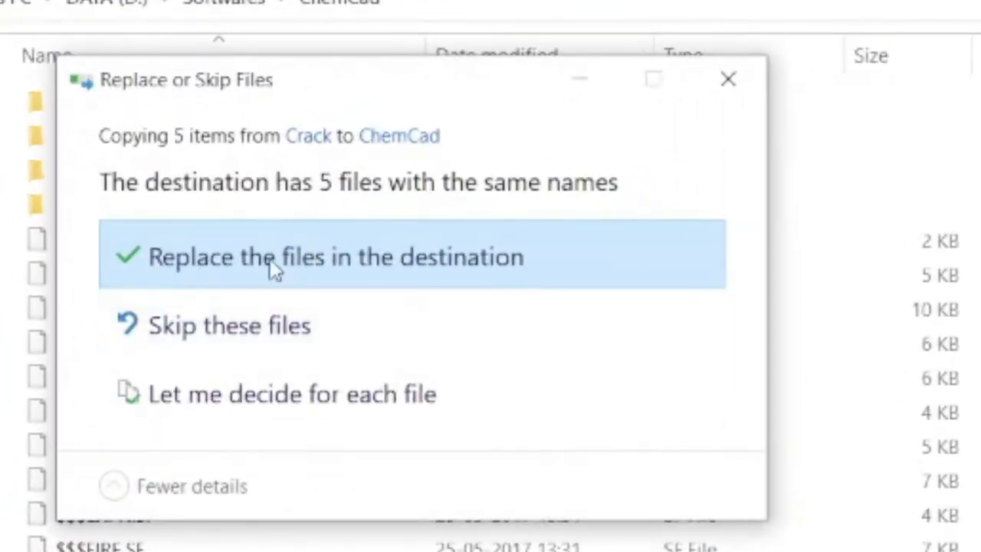
pyautogui.click(308, 265)
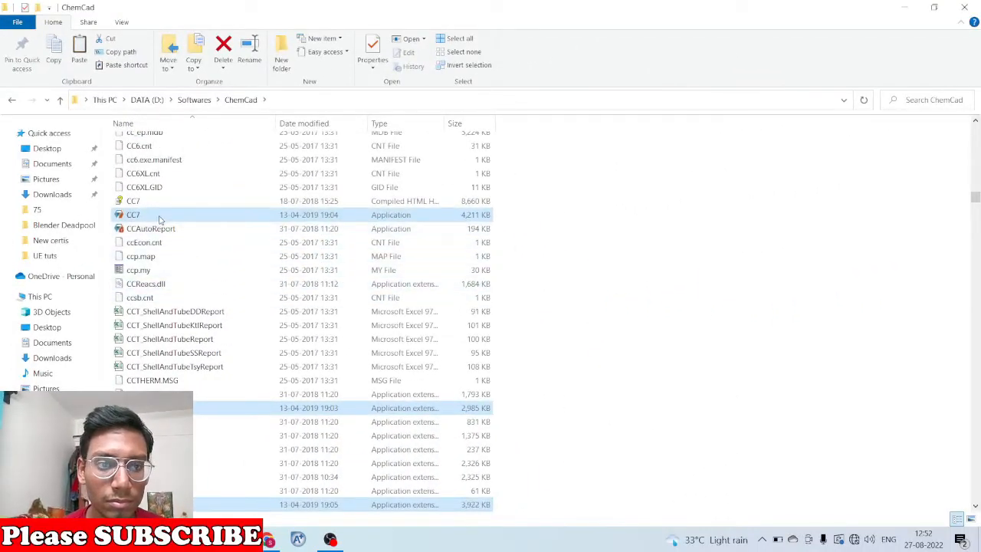
# Launch the CC7 application from the ChemCad folder and accept the Chemstations End-User License Agreement
pyautogui.scroll(-5, 229, 222)
pyautogui.scroll(6, 208, 230)
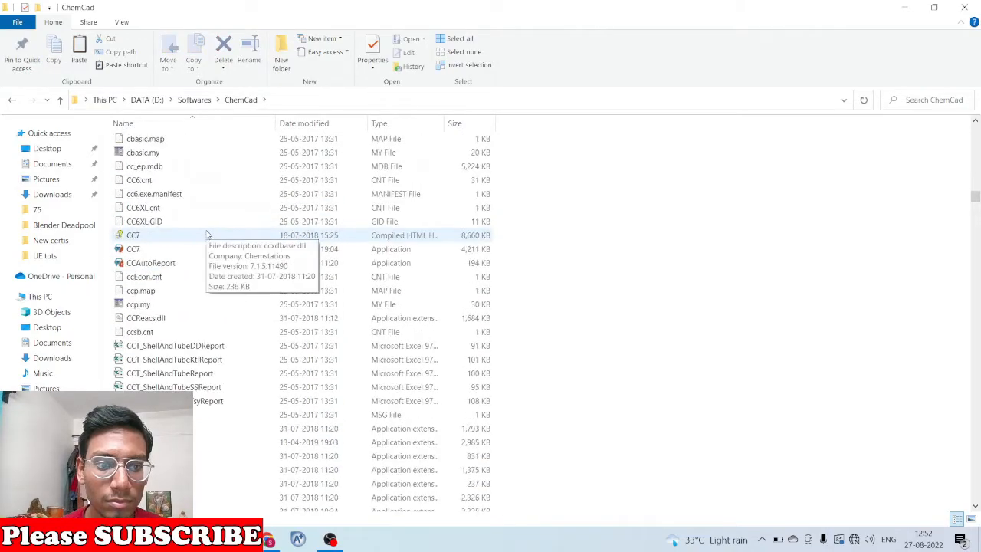
pyautogui.doubleClick(188, 253)
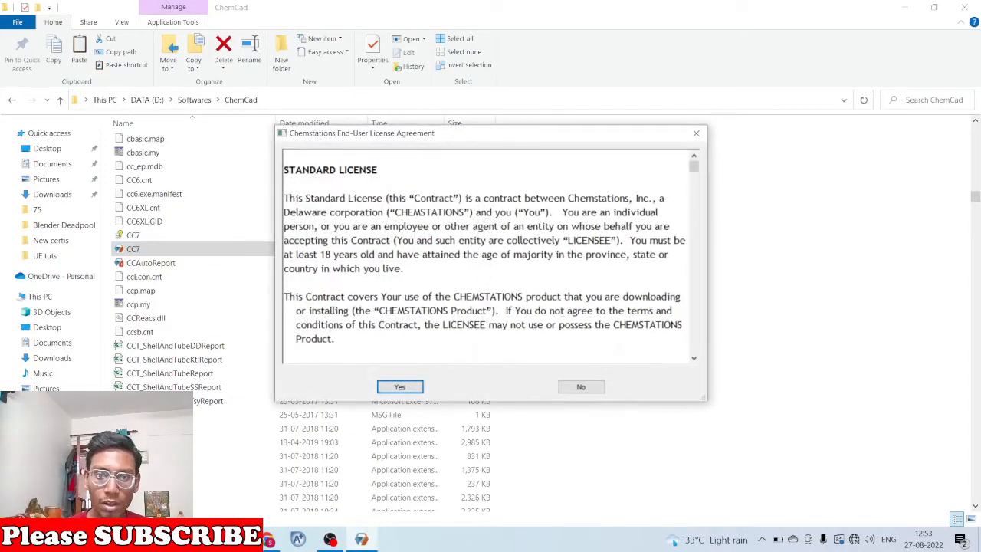
pyautogui.click(411, 388)
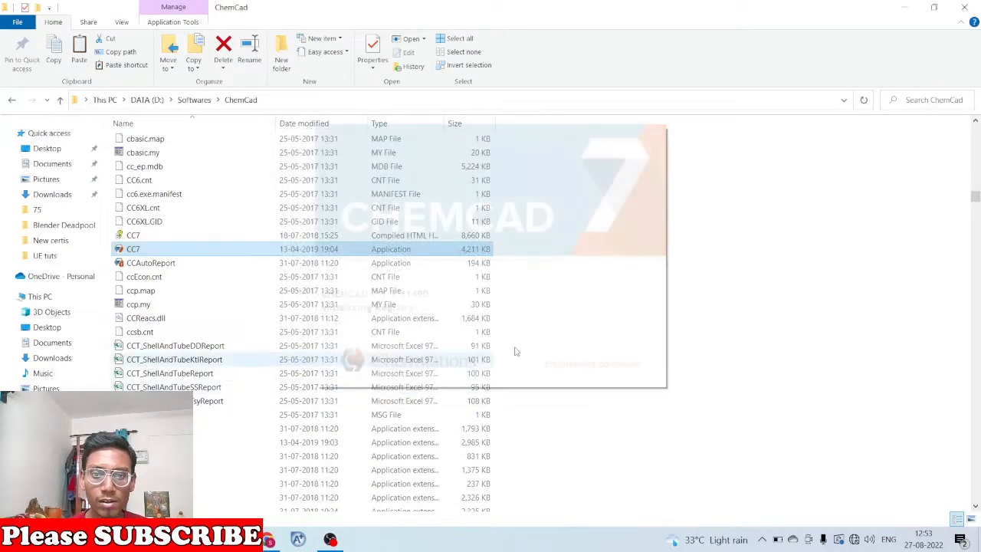